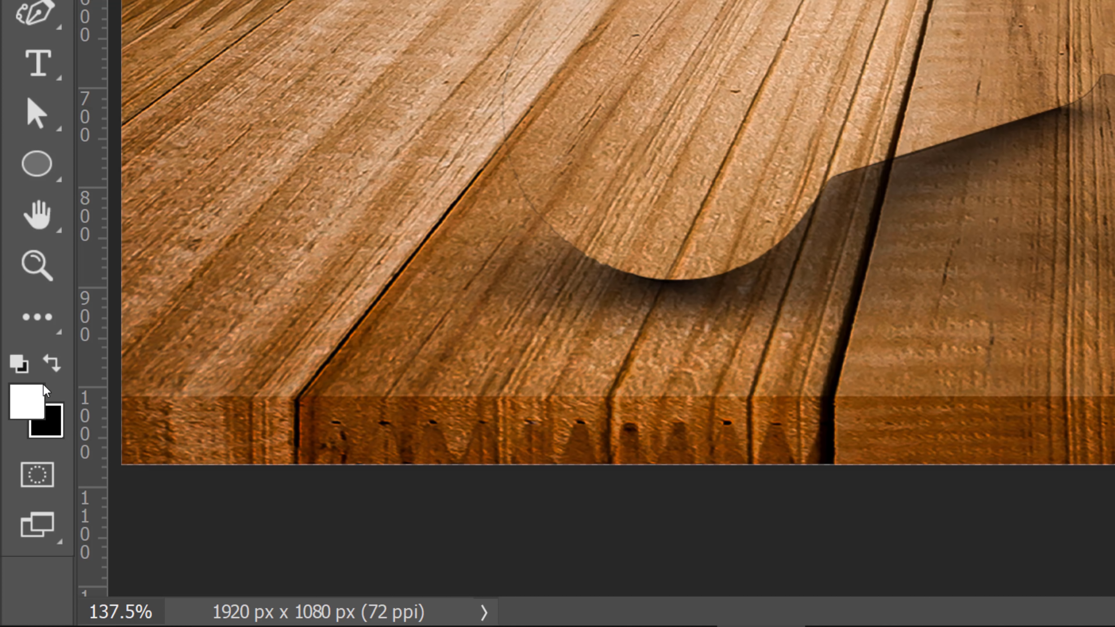
- Paint with black on the lower microphone and headphones layer's mask to hide the thin leftover outline around the objects
click(54, 367)
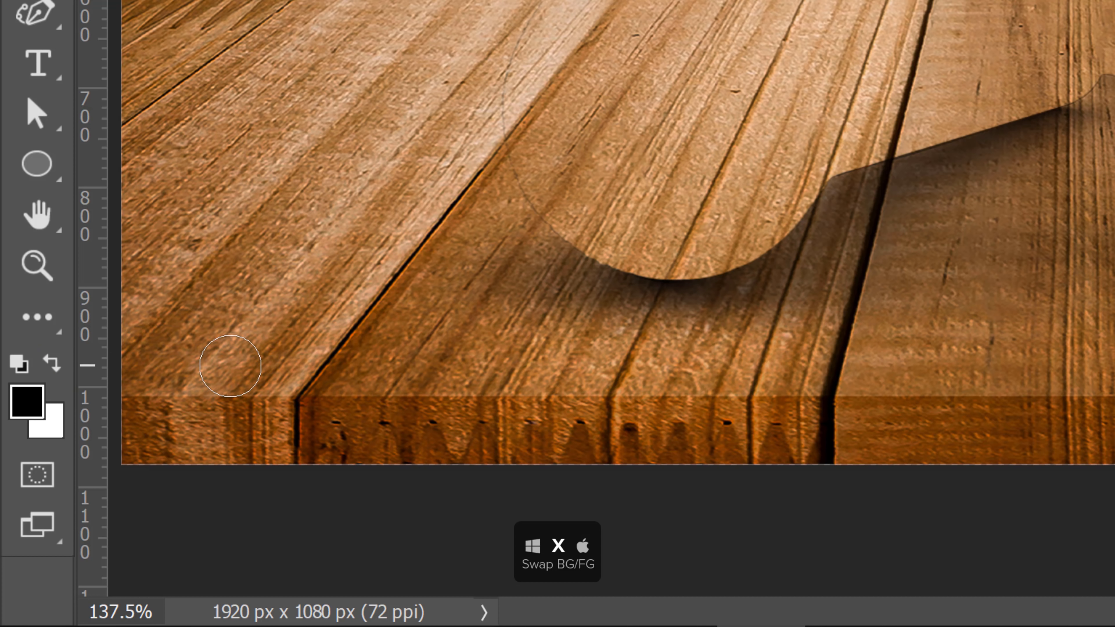
key(x)
key(x)
key(x)
key(x)
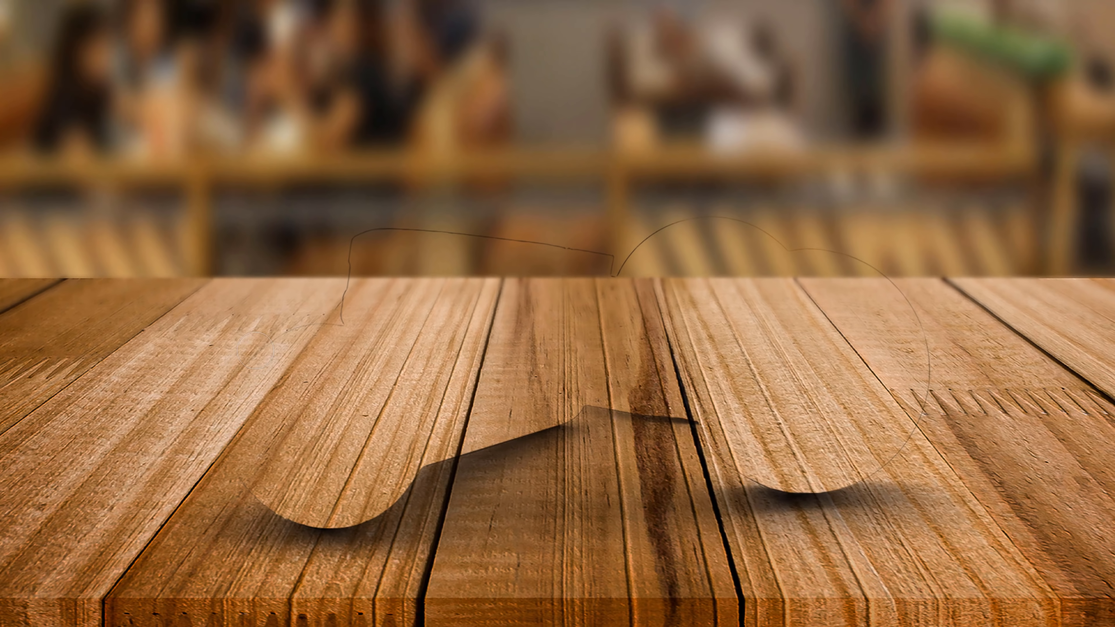
mouse_move(340, 317)
mouse_down()
mouse_move(356, 234)
mouse_move(596, 238)
mouse_move(605, 271)
mouse_move(512, 244)
mouse_move(595, 278)
mouse_move(653, 229)
mouse_move(773, 212)
mouse_move(729, 237)
mouse_move(922, 290)
mouse_move(941, 356)
mouse_move(928, 411)
mouse_move(879, 447)
mouse_up()
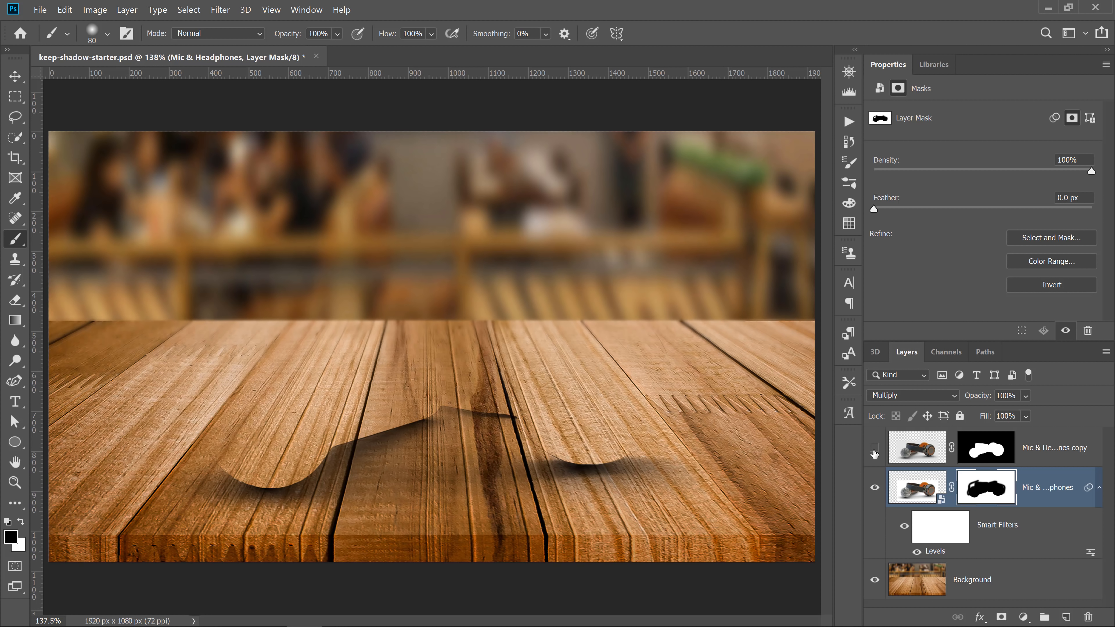
- Show the masked microphone and headphones copy layer again and compare the composite with and without the multiplied layer below it
click(875, 453)
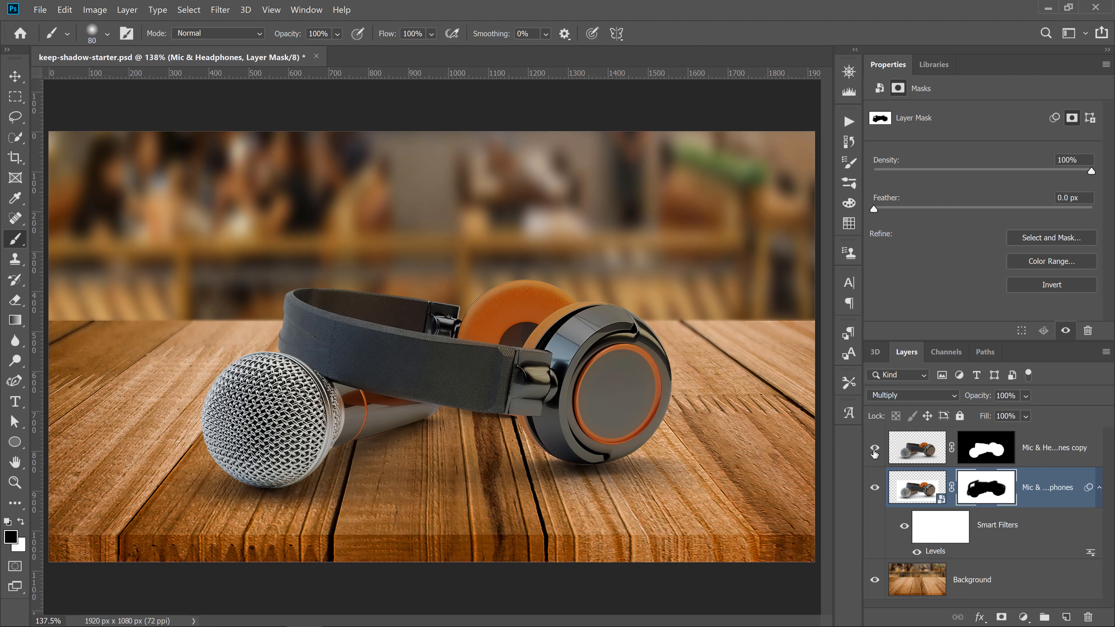
click(875, 488)
click(875, 488)
click(874, 491)
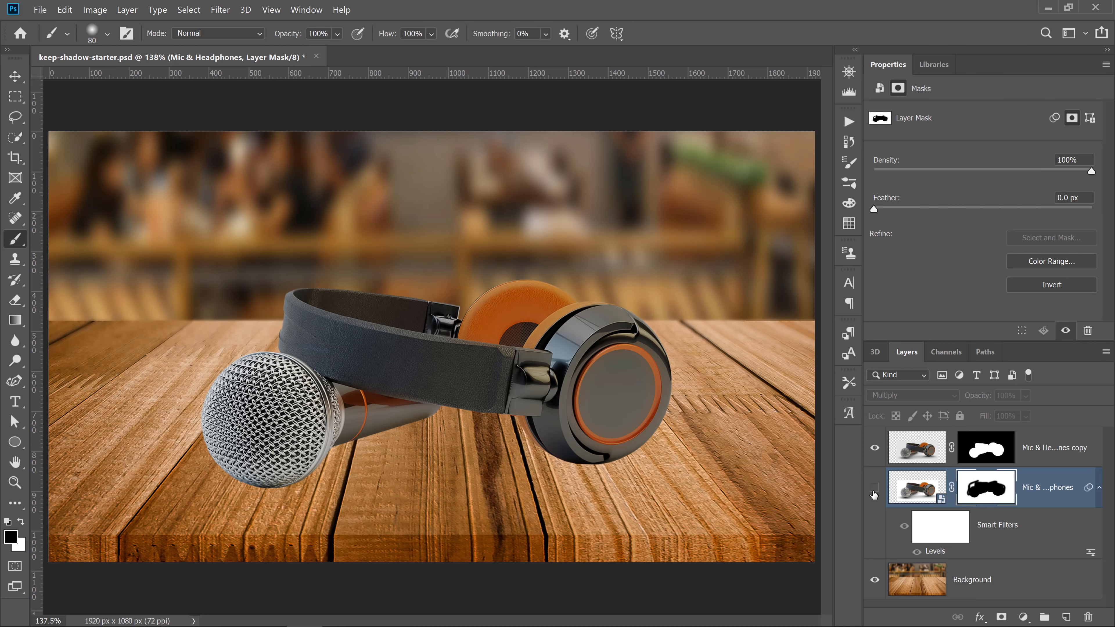
click(875, 492)
click(874, 492)
click(874, 493)
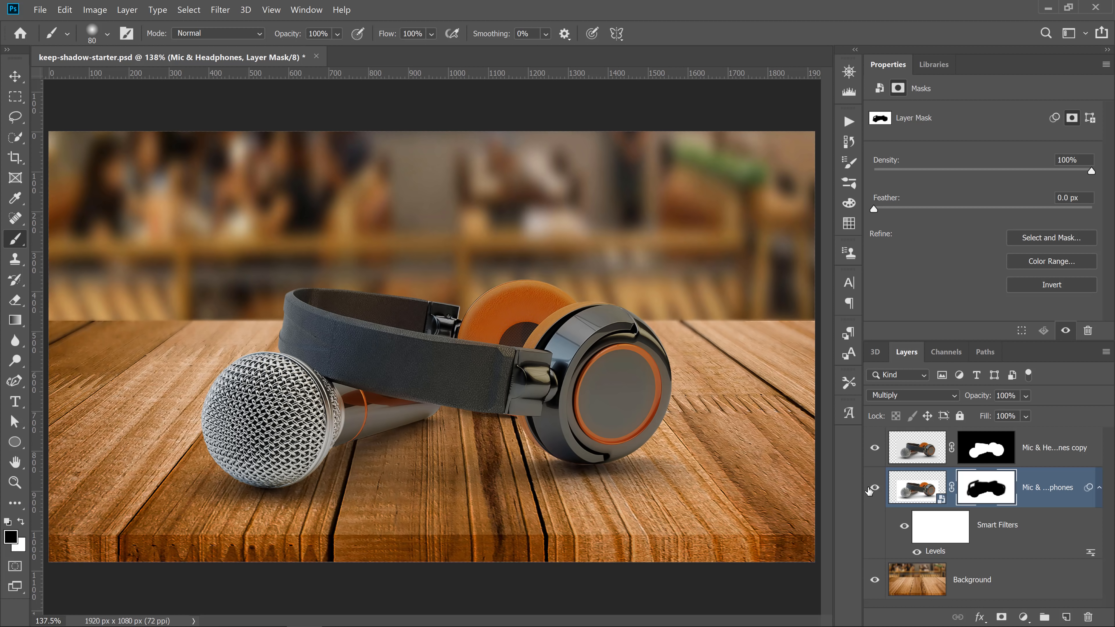
- Rename the multiplied microphone and headphones layer as Shadow
click(14, 482)
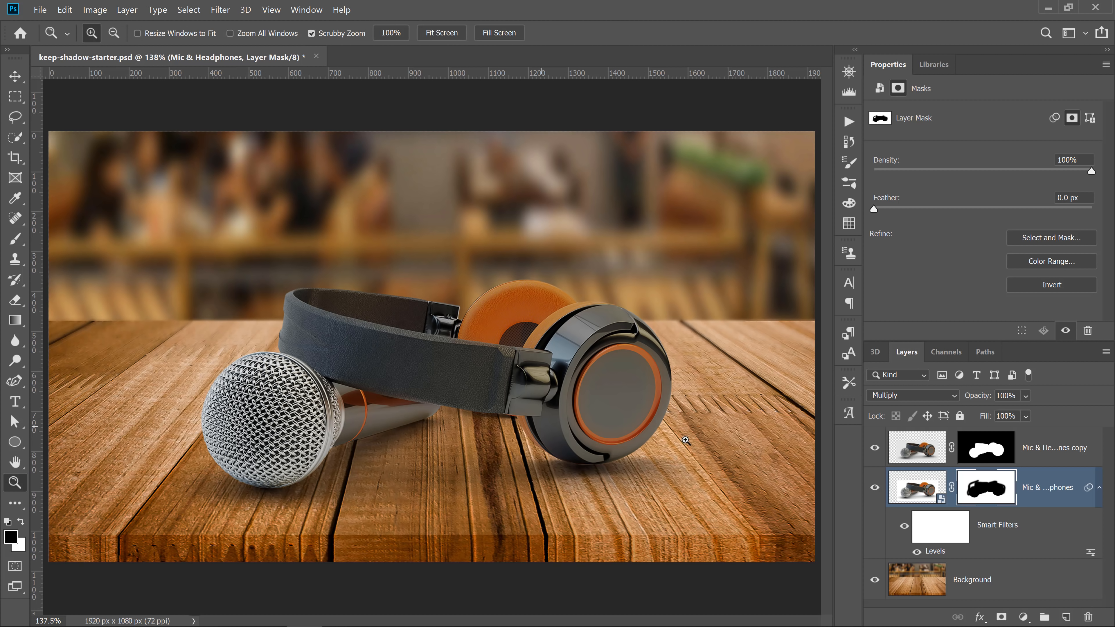
click(591, 472)
click(593, 469)
click(594, 469)
double_click(1047, 488)
text(Shadows)
key(BackSpace)
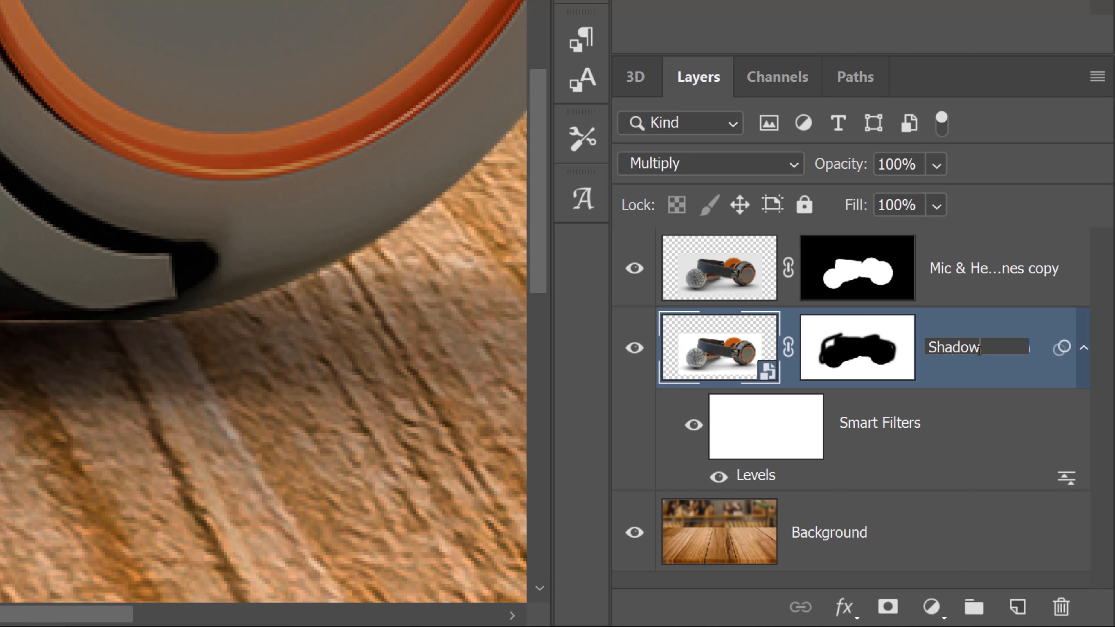
key(Return)
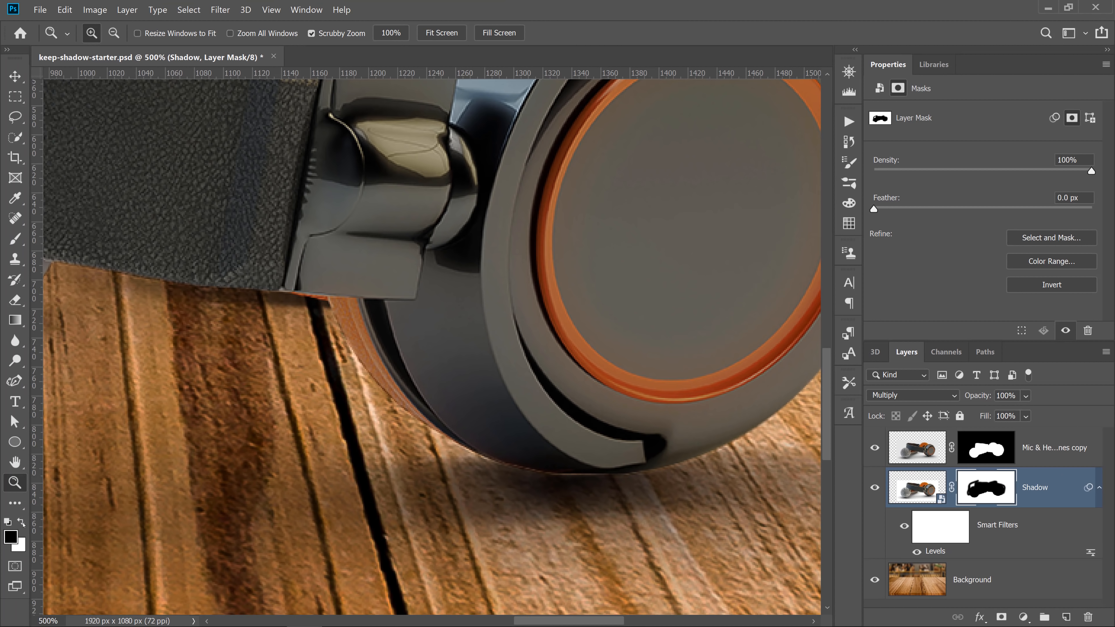
- Paint with white on the Shadow layer's mask using a 4 px brush along the lower edge of the front ear cup, checking the contact shadow
click(20, 522)
key(b)
key(bracketleft)
key(bracketleft)
key(bracketleft)
key(bracketleft)
key(bracketleft)
key(bracketleft)
key(bracketleft)
key(bracketleft)
key(bracketleft)
key(bracketleft)
key(bracketleft)
key(bracketleft)
key(bracketleft)
key(bracketleft)
key(bracketleft)
key(bracketleft)
key(bracketleft)
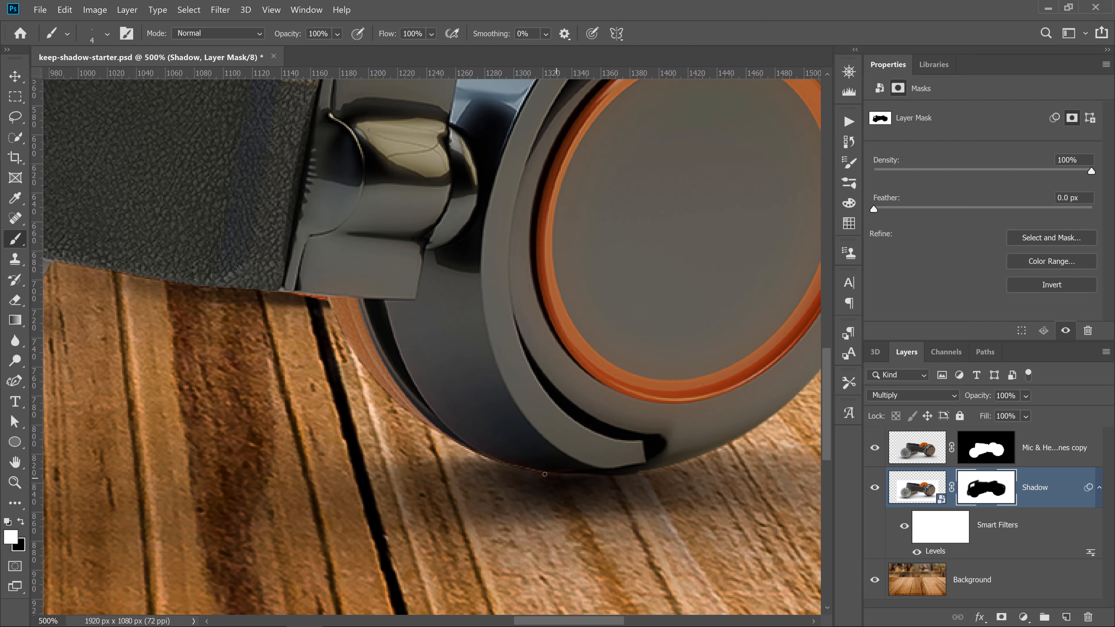
drag(545, 475, 494, 461)
click(875, 488)
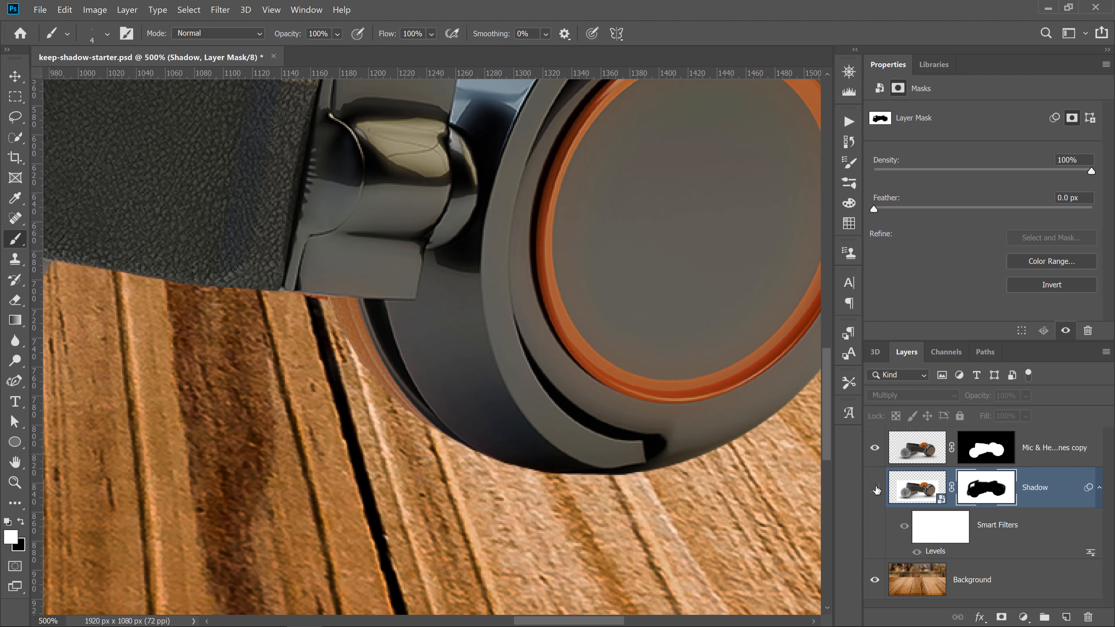
click(875, 488)
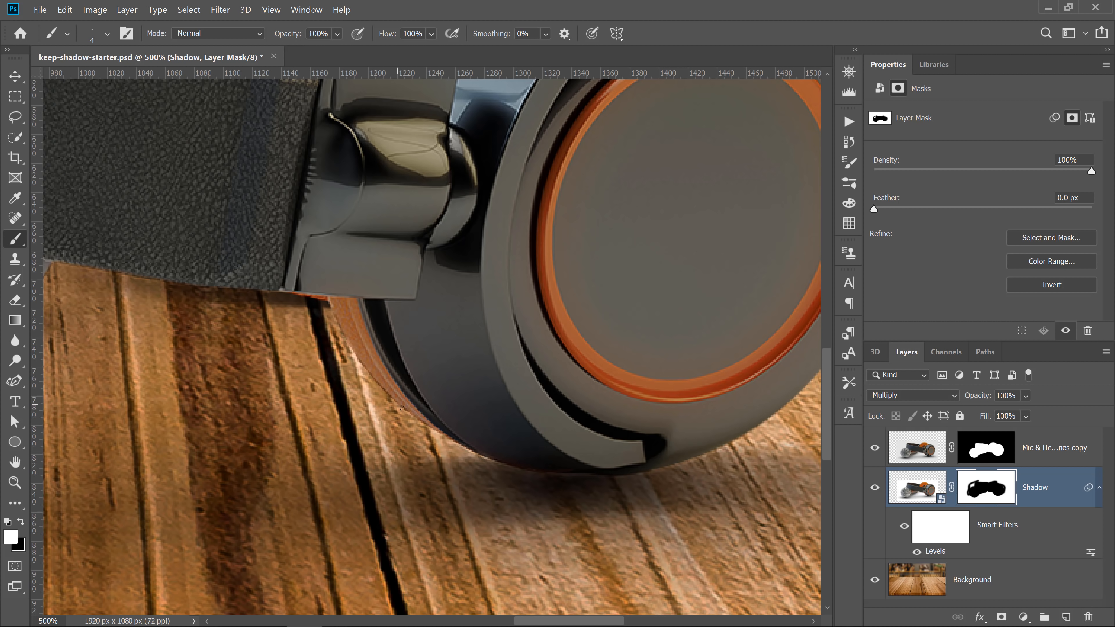
key(x)
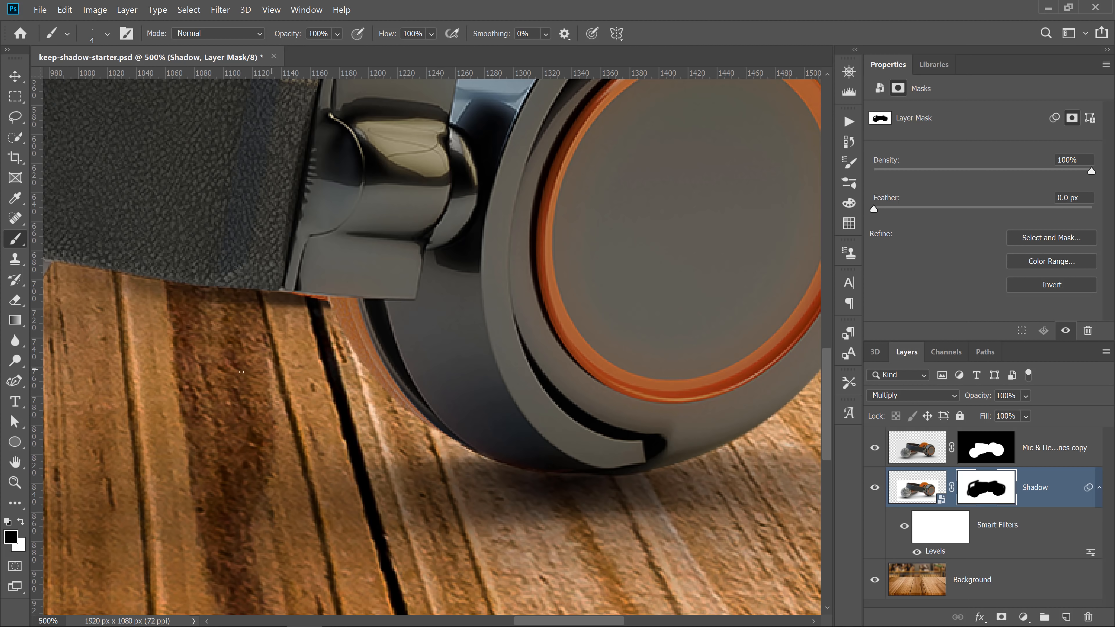
- Set the midtone input level of the Shadow layer's Levels smart filter to 1.15
double_click(15, 482)
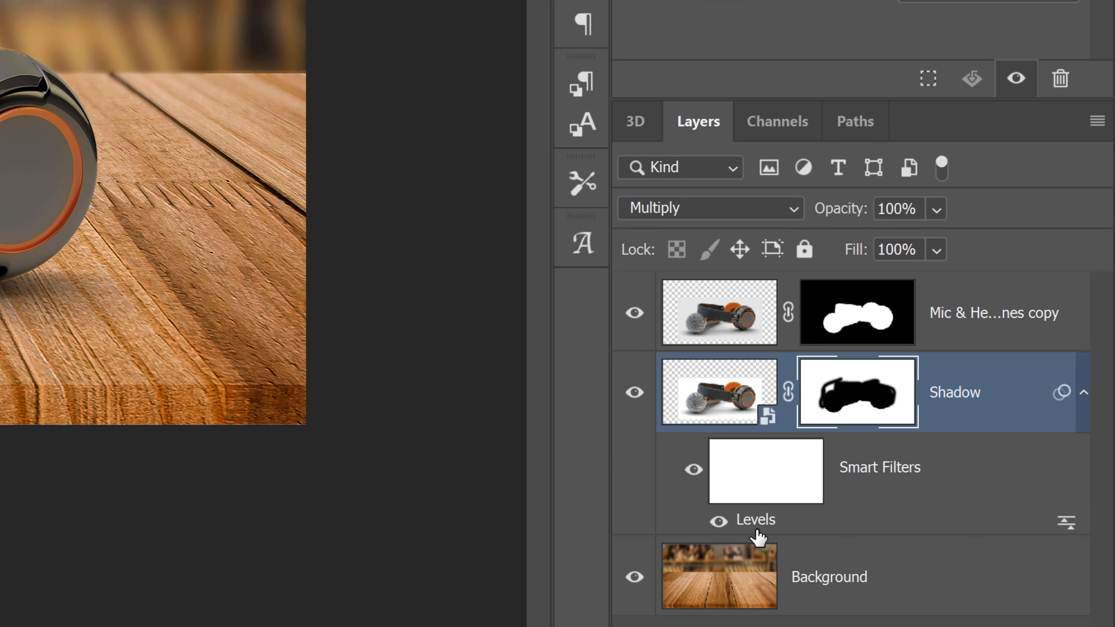
double_click(756, 523)
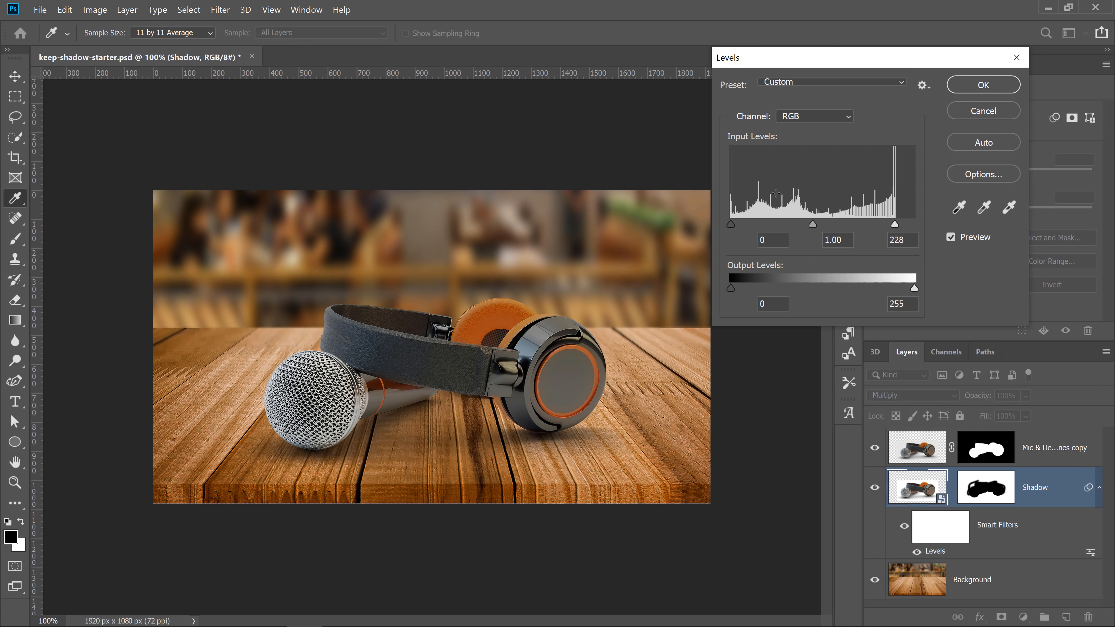
mouse_move(813, 225)
mouse_down()
mouse_move(842, 226)
mouse_move(784, 224)
mouse_move(846, 226)
mouse_move(775, 224)
mouse_move(821, 225)
mouse_move(805, 226)
mouse_up()
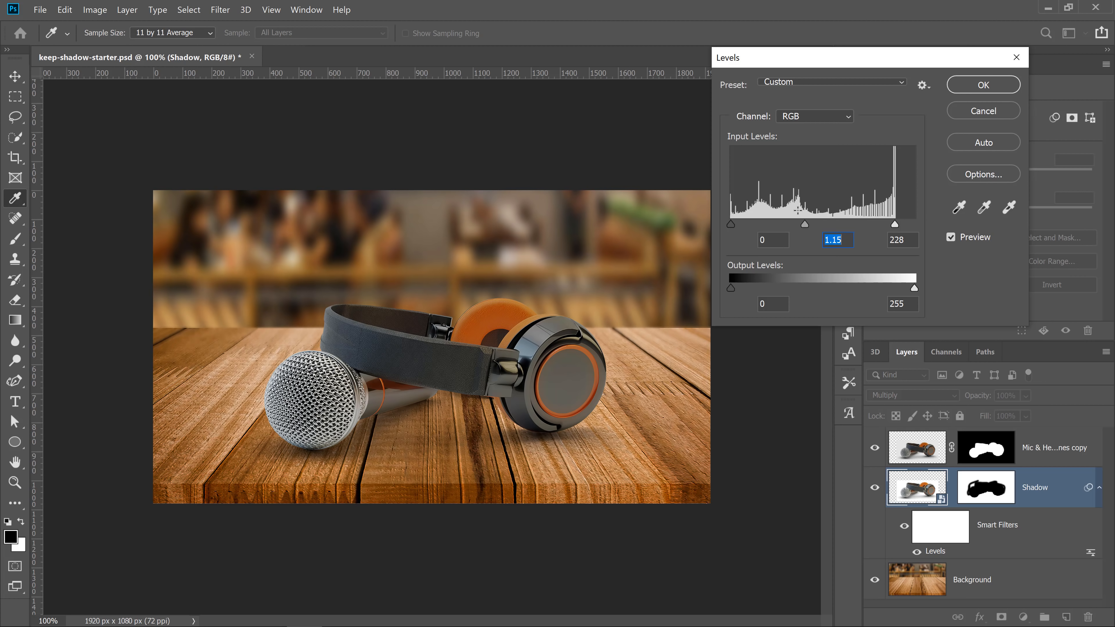
key(z)
key(Return)
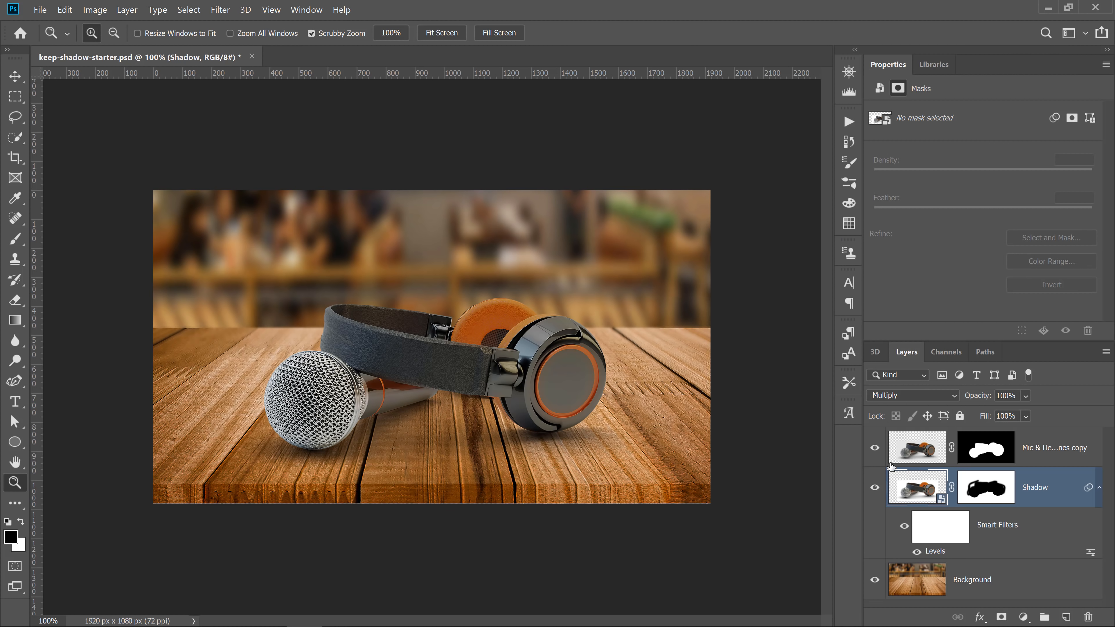
- Apply a Black & White adjustment with the Default preset to the Shadow layer as a smart filter
click(550, 447)
click(95, 10)
mouse_move(124, 43)
click(263, 150)
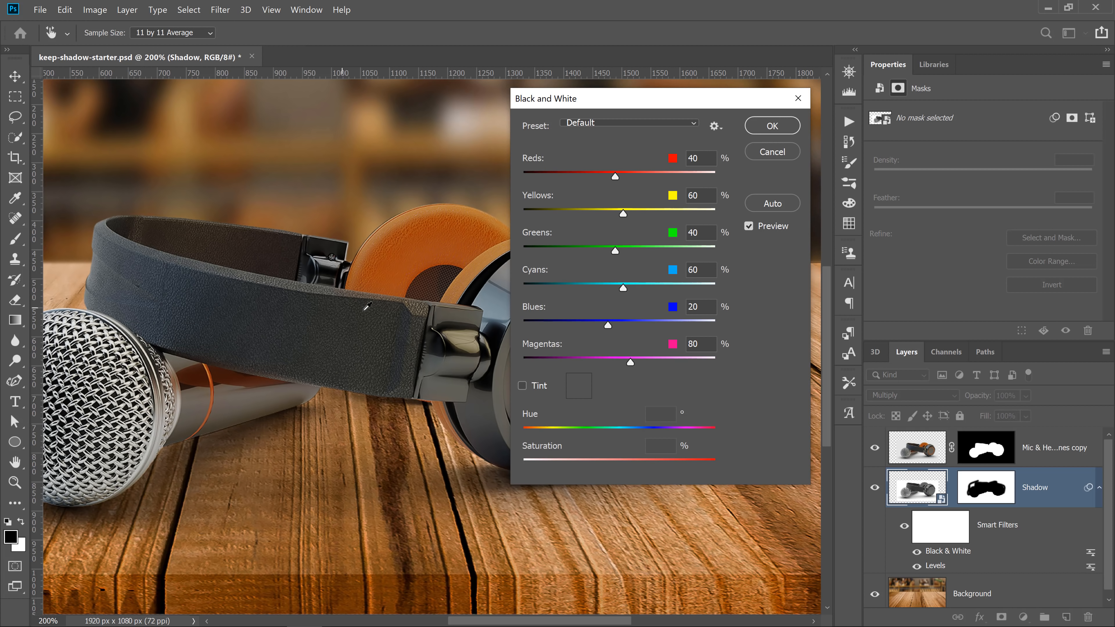
click(763, 129)
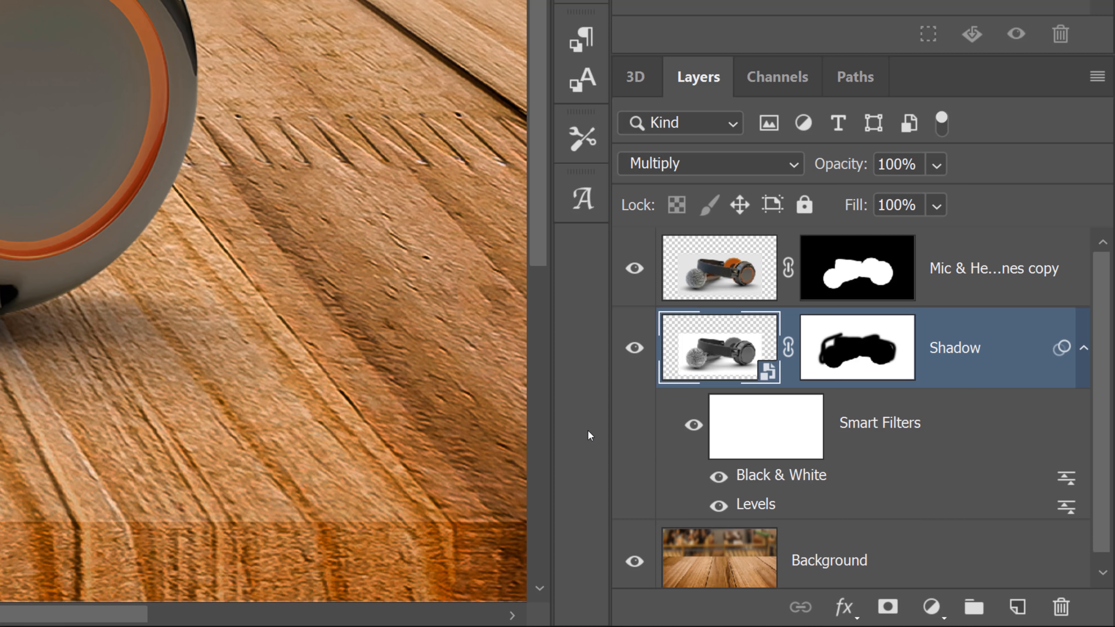
click(930, 607)
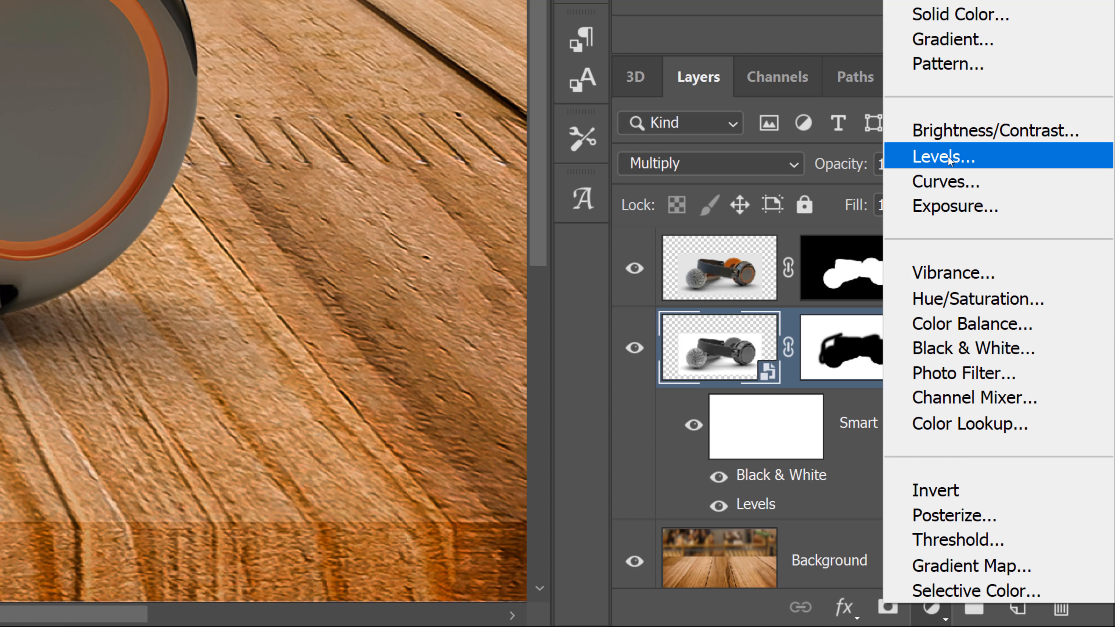
click(576, 393)
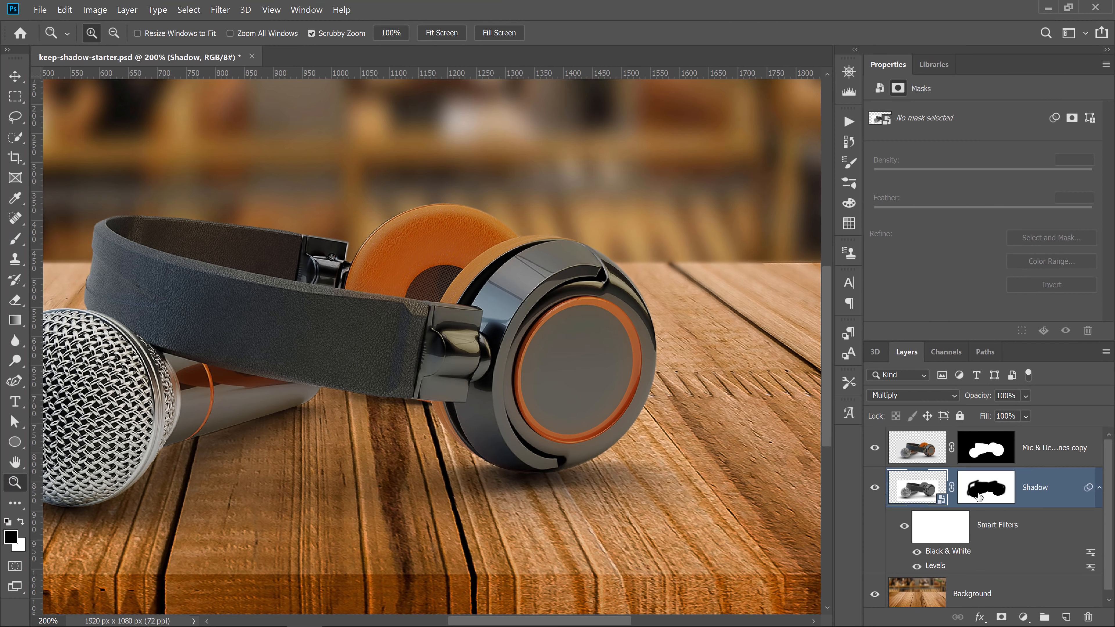
- Temporarily hide the copy layer and disable the Shadow layer's mask to inspect the desaturated objects, restoring both
click(875, 448)
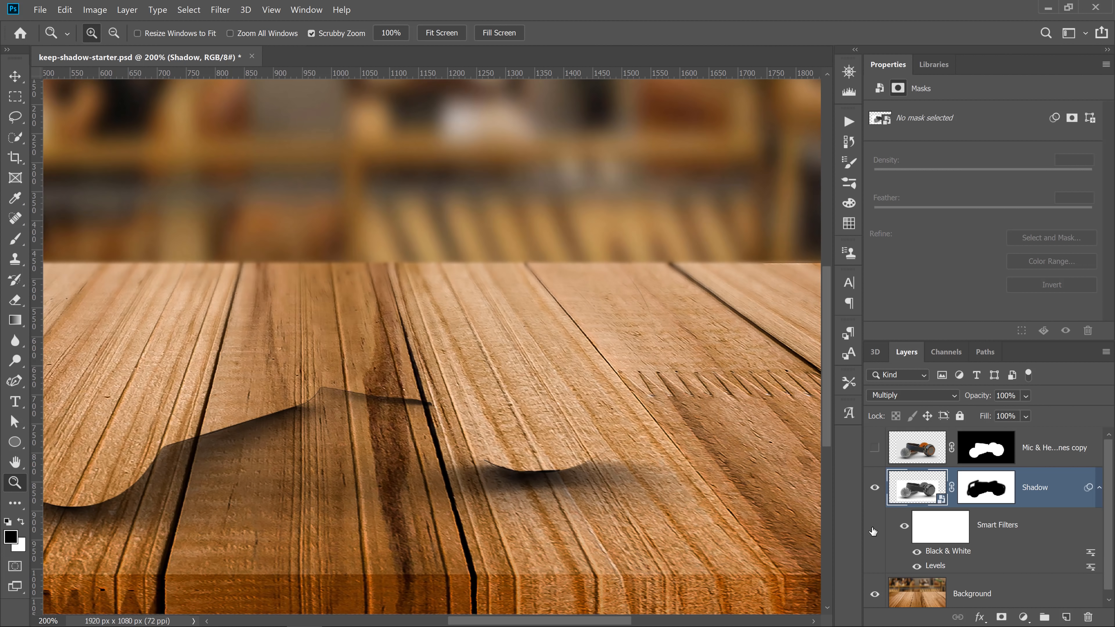
shift+click(990, 496)
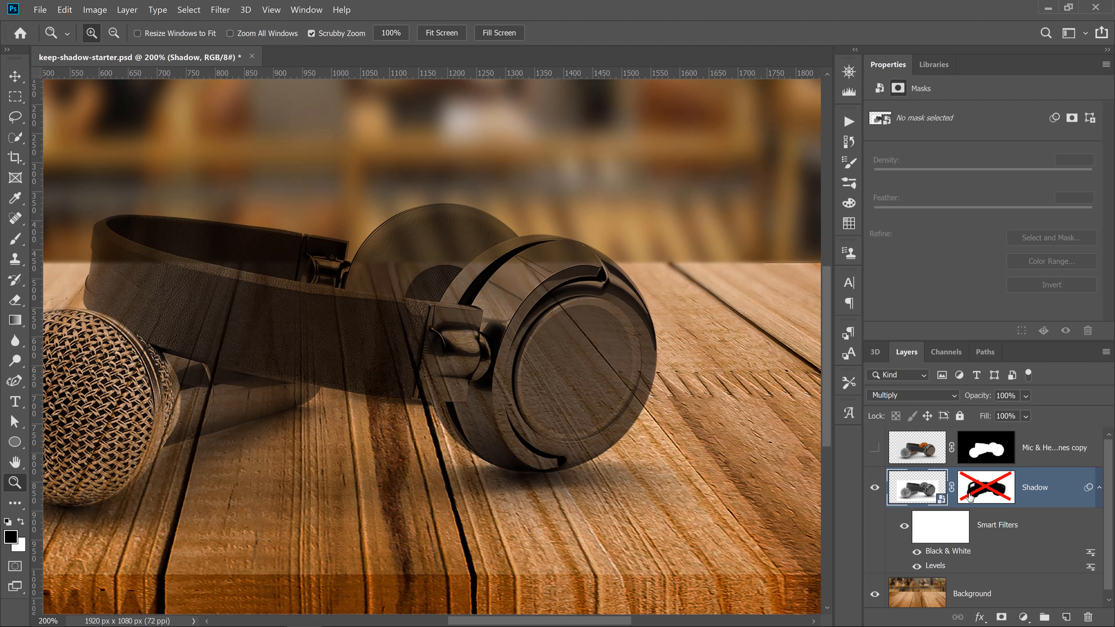
shift+click(988, 488)
click(875, 448)
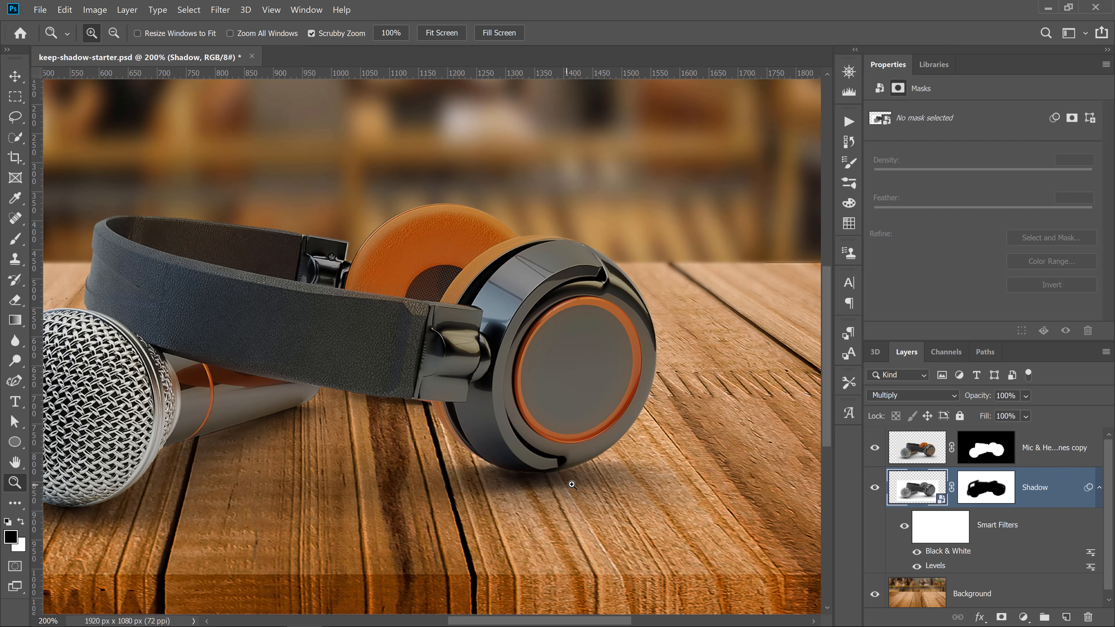
- Toggle the Shadow layer's visibility to compare the whole composite with and without the neutral shadow
right_click(528, 482)
click(530, 490)
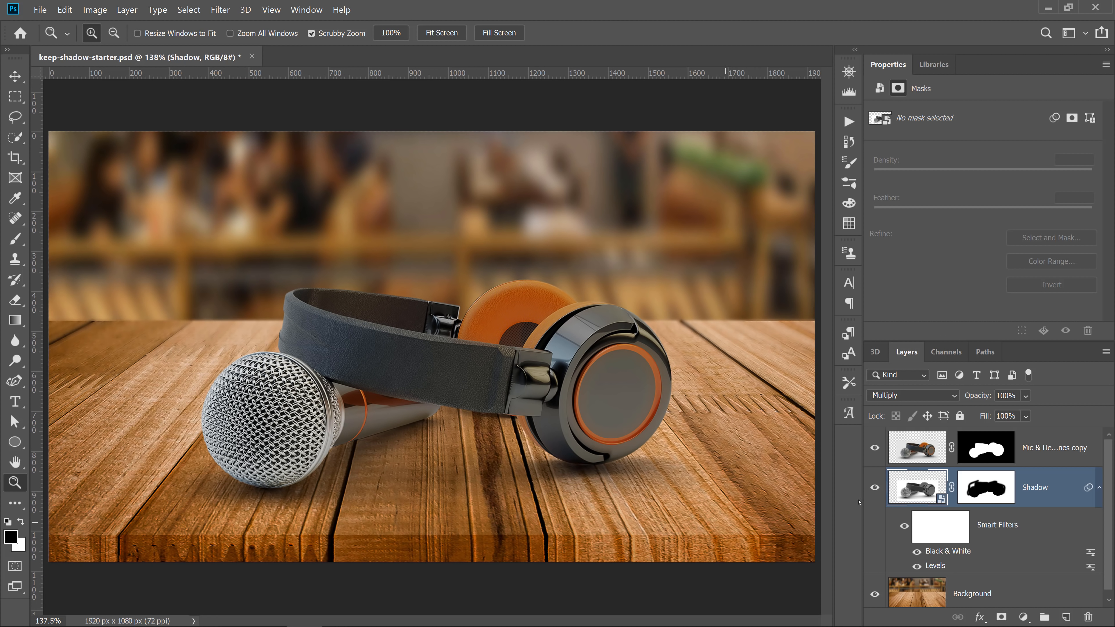
click(875, 487)
click(875, 488)
click(875, 488)
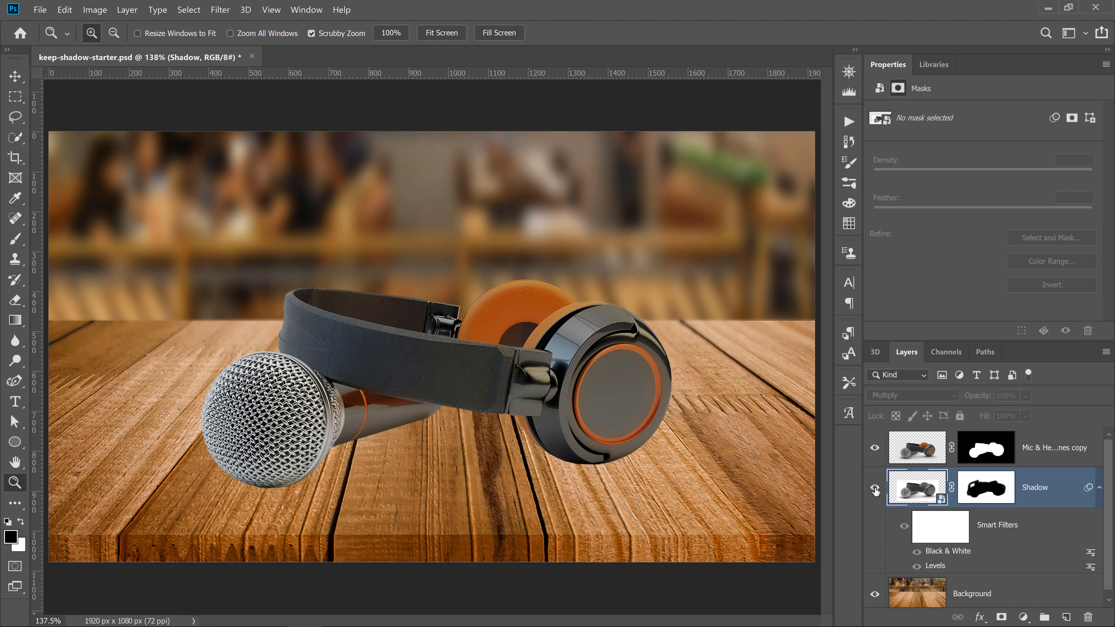
click(875, 488)
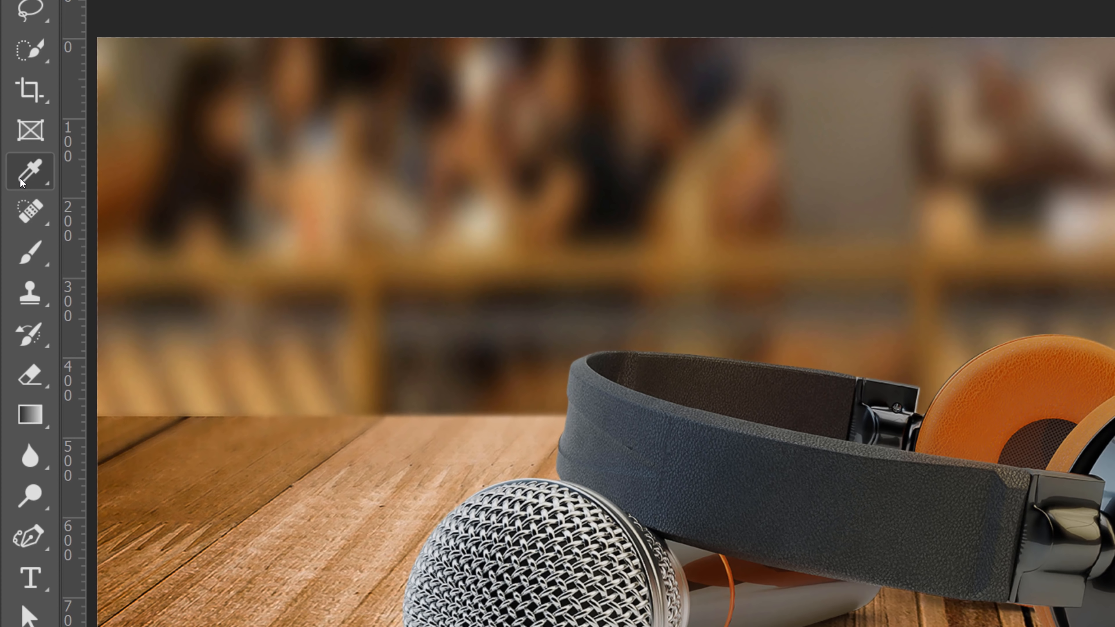
- Sample a dark brown from the gap between the front table planks as the foreground color with the Eyedropper tool
click(21, 183)
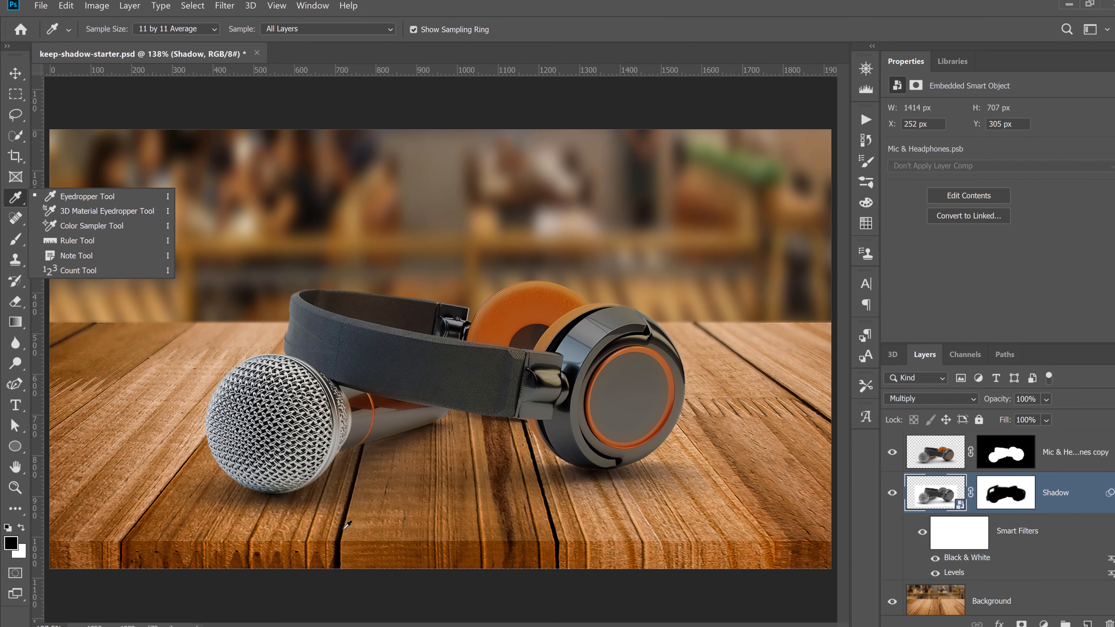
click(339, 521)
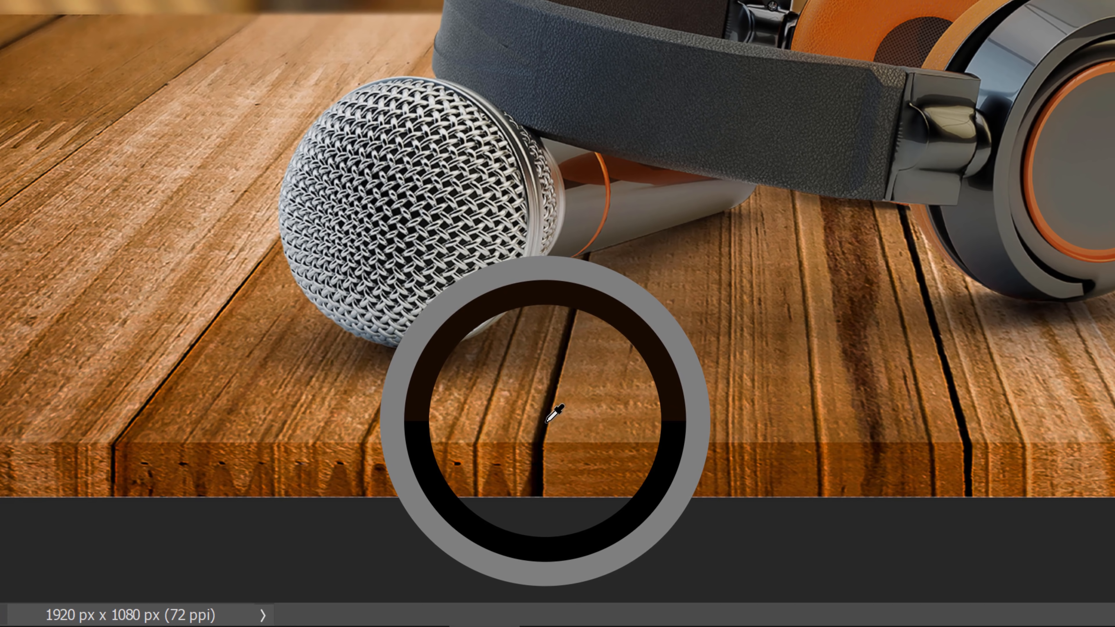
drag(547, 422, 548, 421)
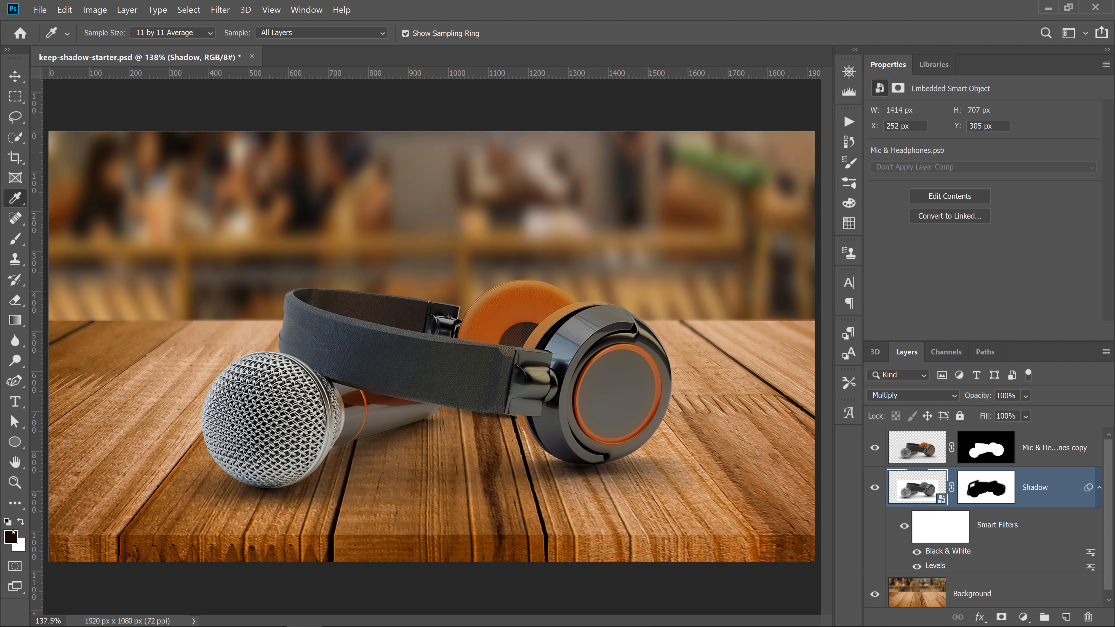
- Add a Solid Color fill layer in dark brown 160a02 above the Shadow layer and clip it to that layer
click(1023, 617)
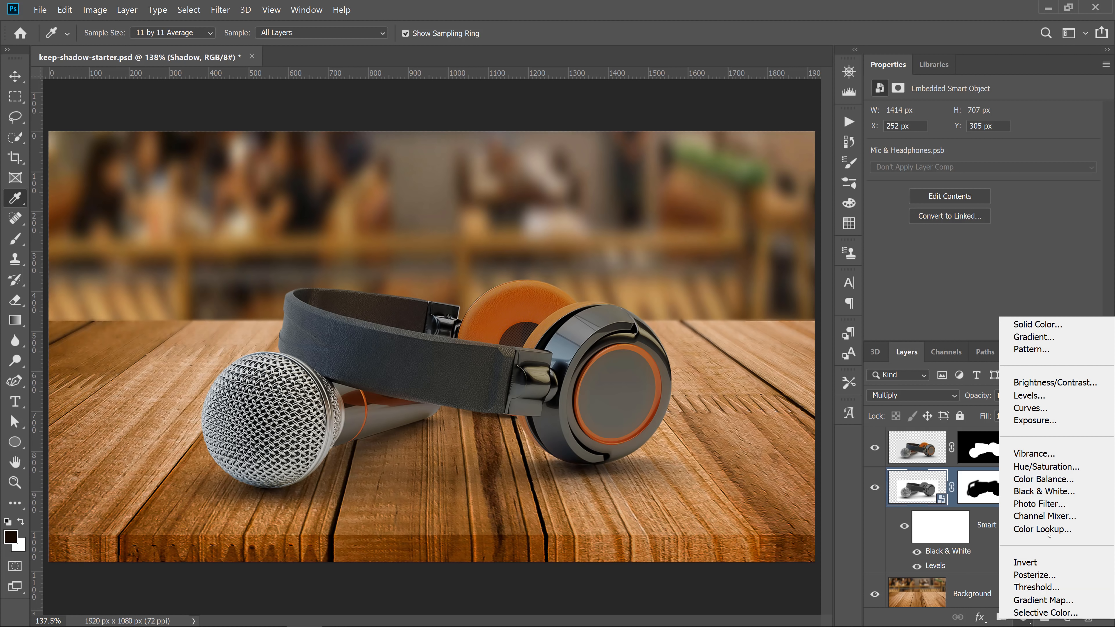
click(1038, 324)
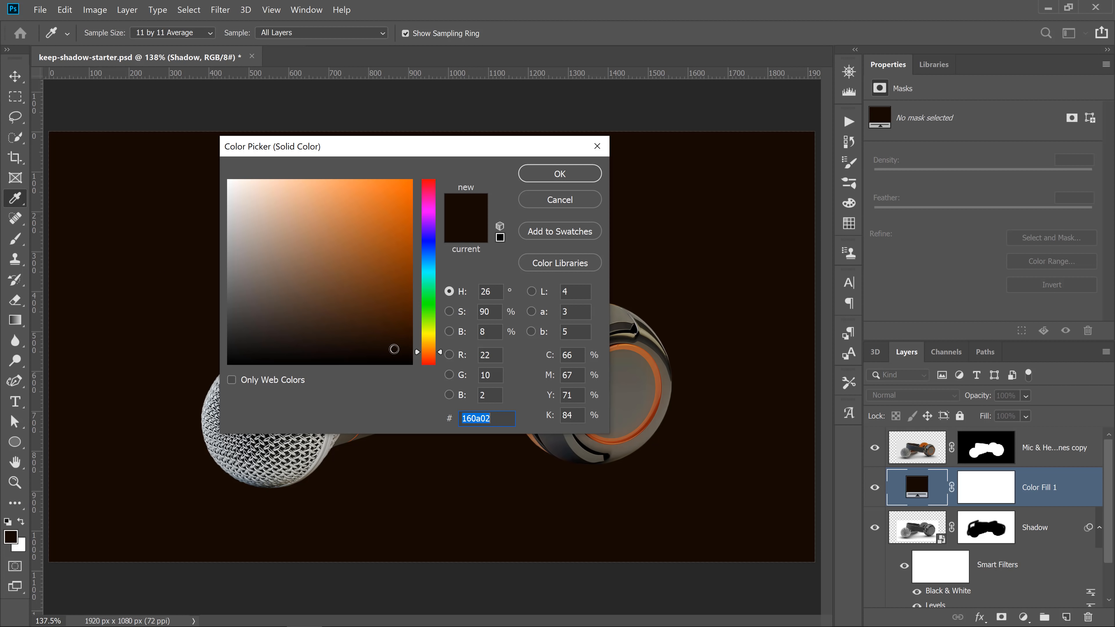
click(560, 173)
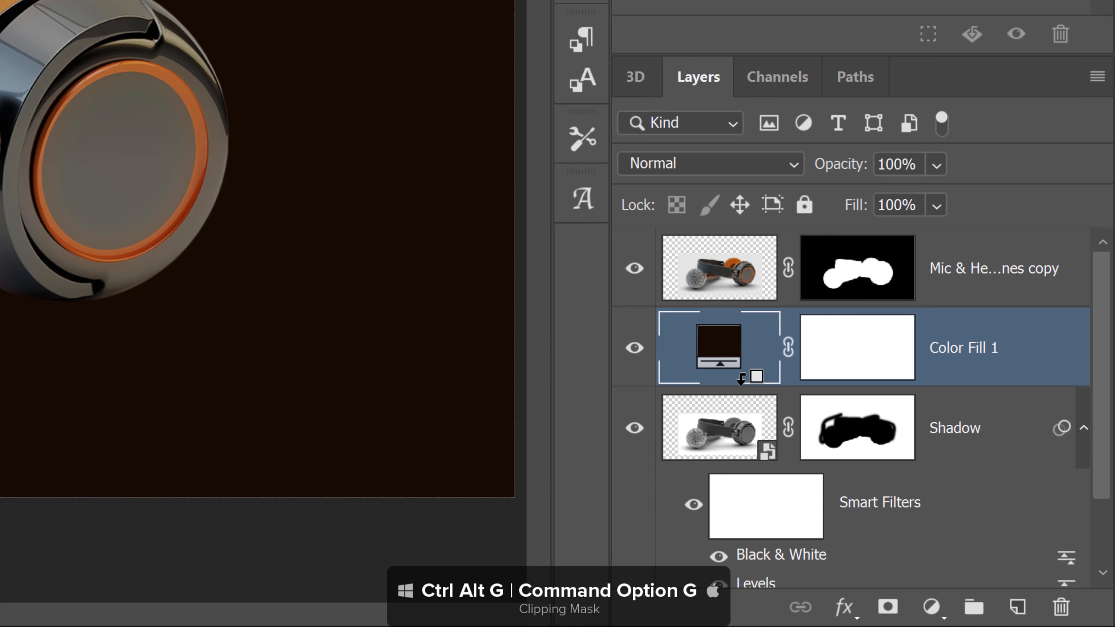
key(ctrl+alt+g)
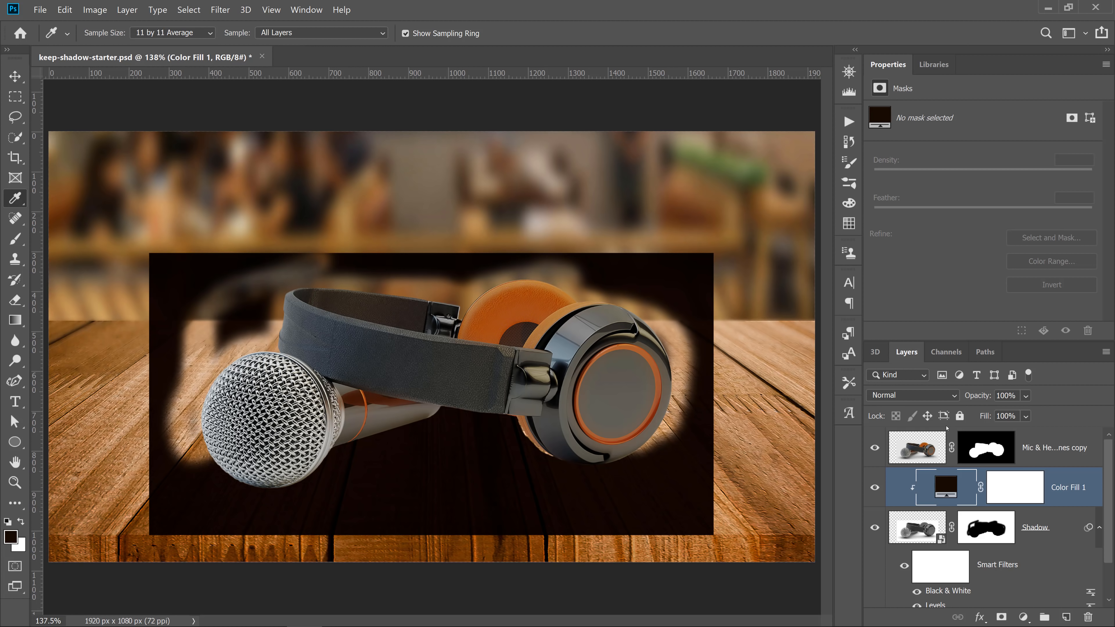
- Set the Color Fill 1 layer's blend mode to Color and check the tinted shadows on the table up close
click(954, 396)
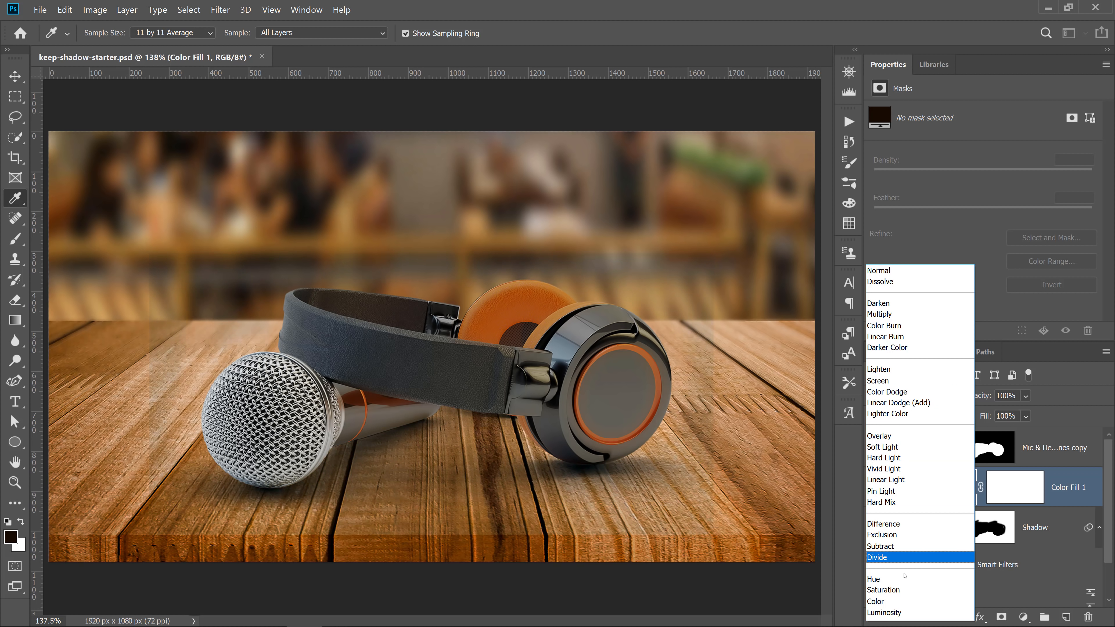
click(899, 602)
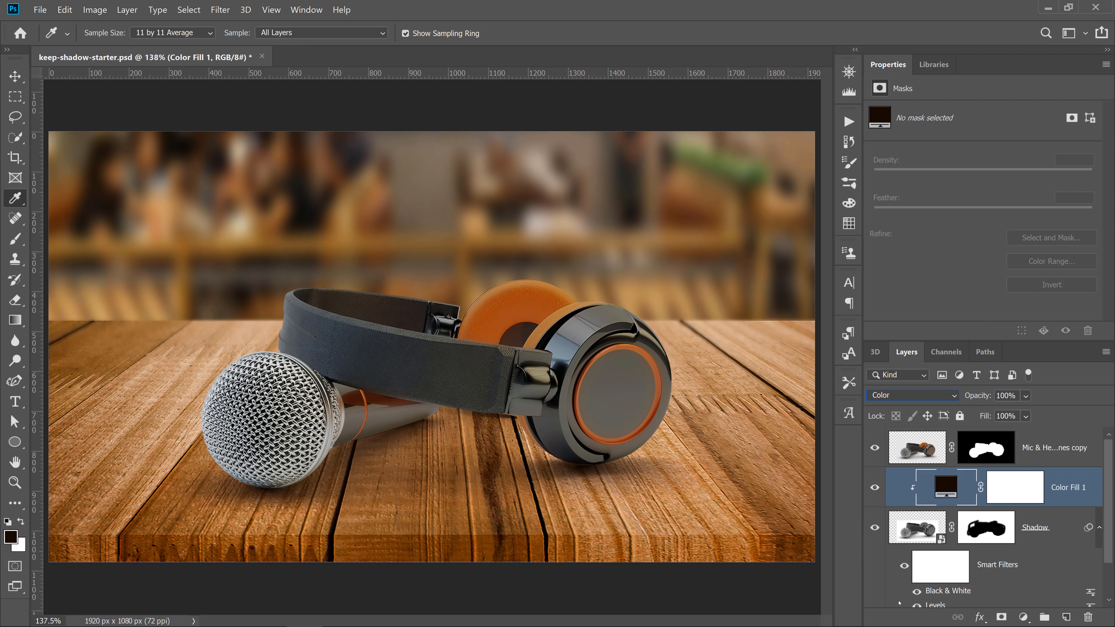
key(z)
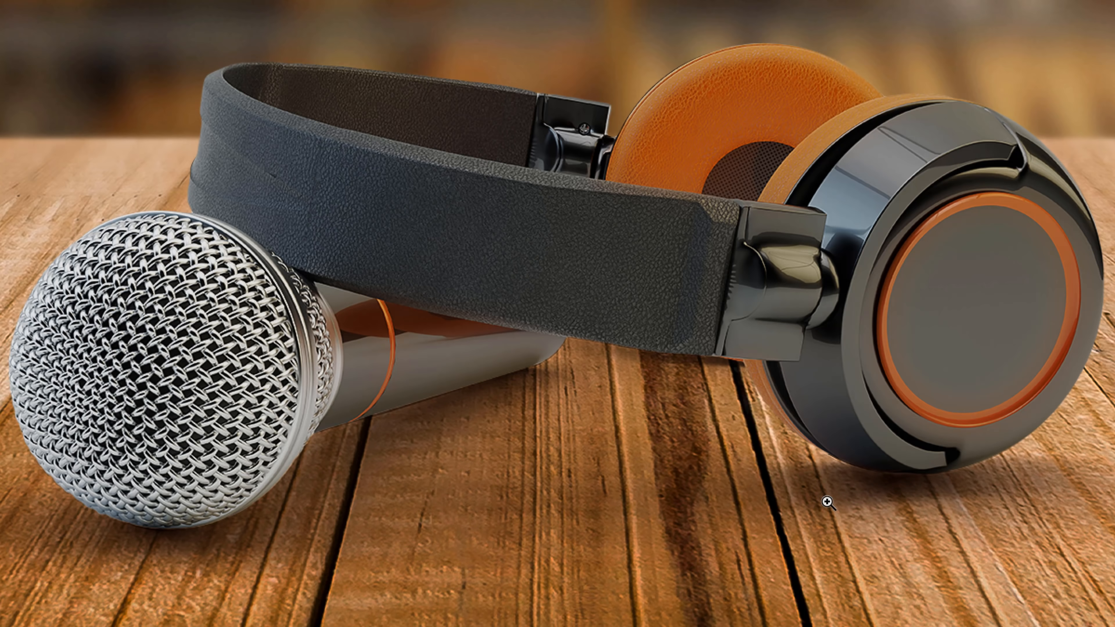
right_click(501, 411)
click(520, 422)
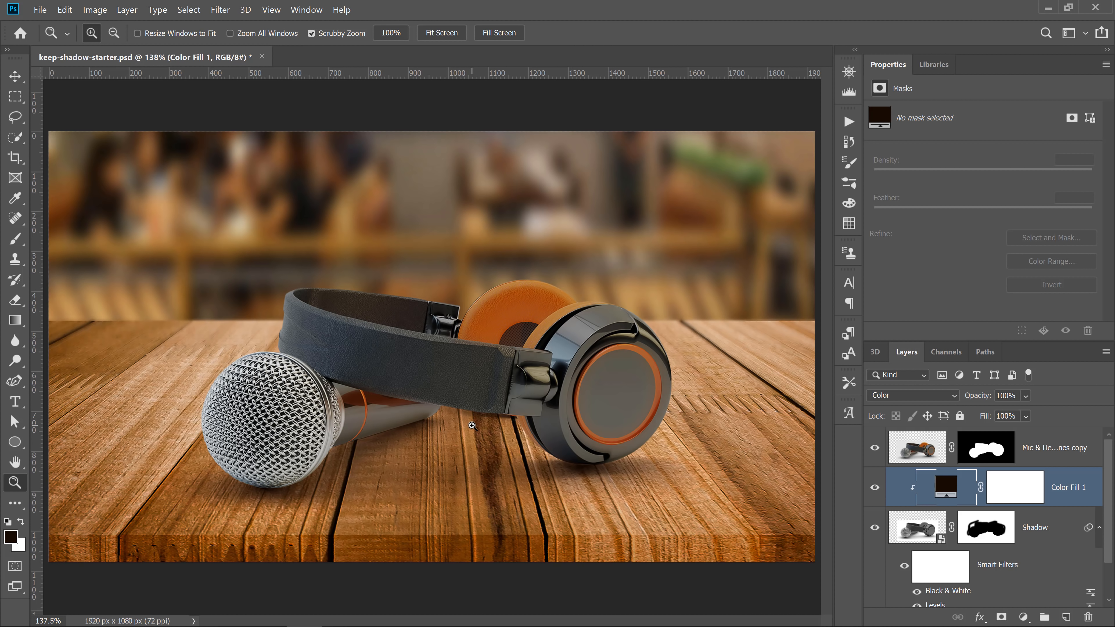
- Edit the Levels smart filter on the Shadow layer, setting the midtone input level to 1.15
click(1100, 528)
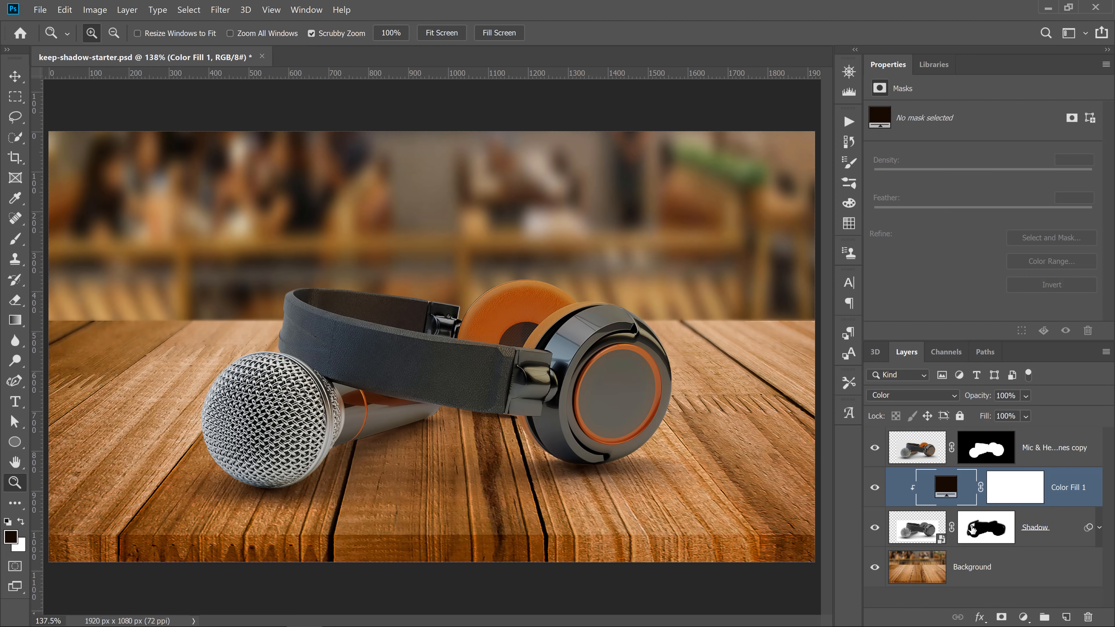
click(1099, 528)
scroll(950, 591, down, 1)
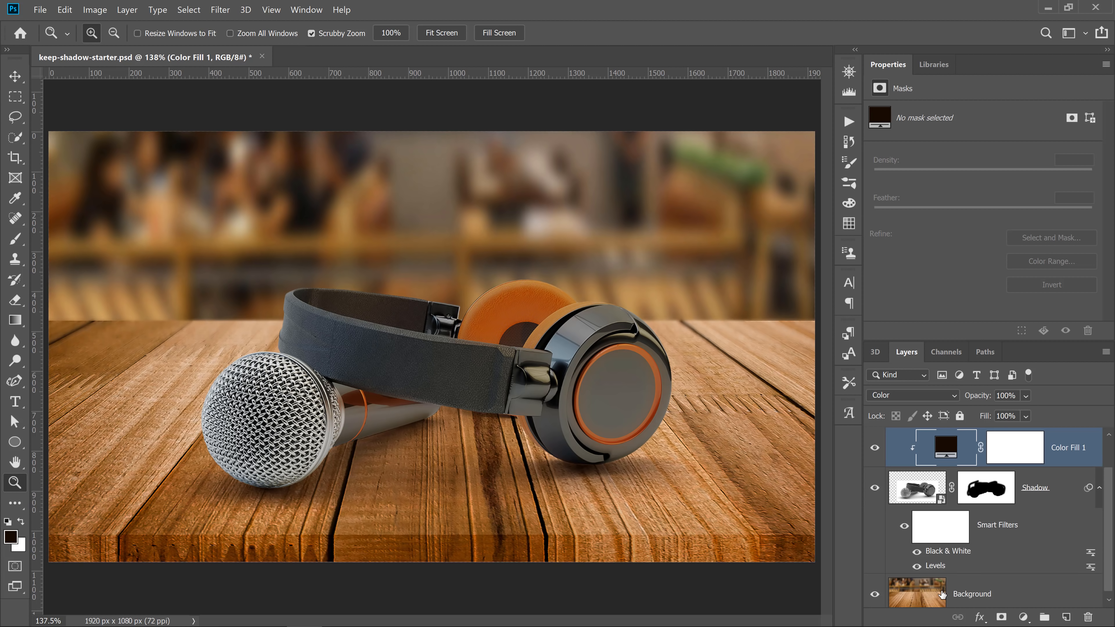
click(937, 568)
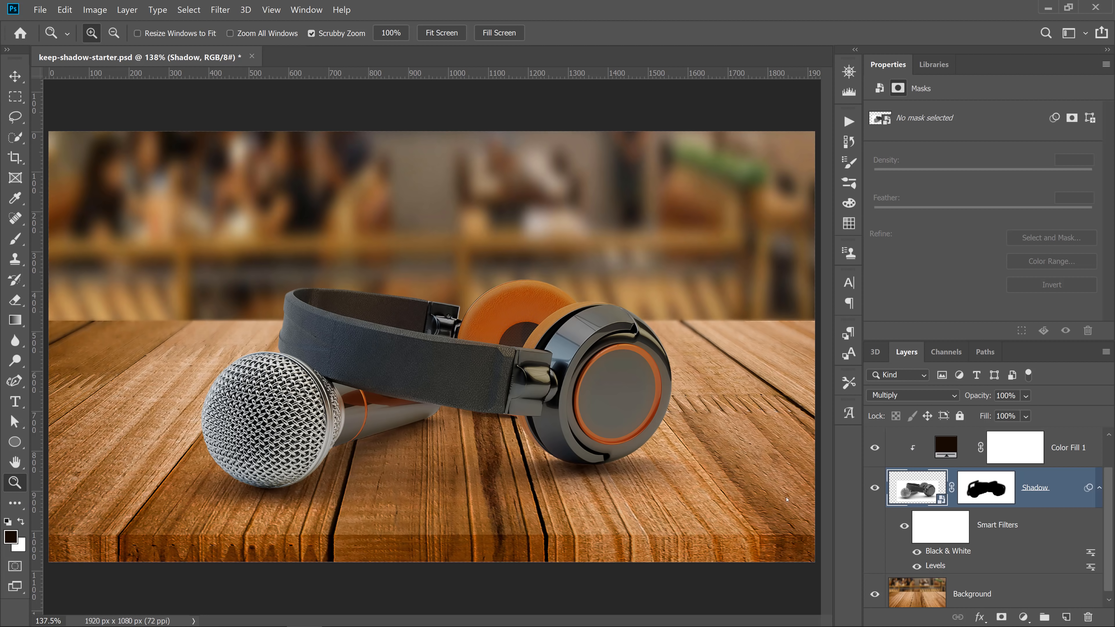
double_click(935, 566)
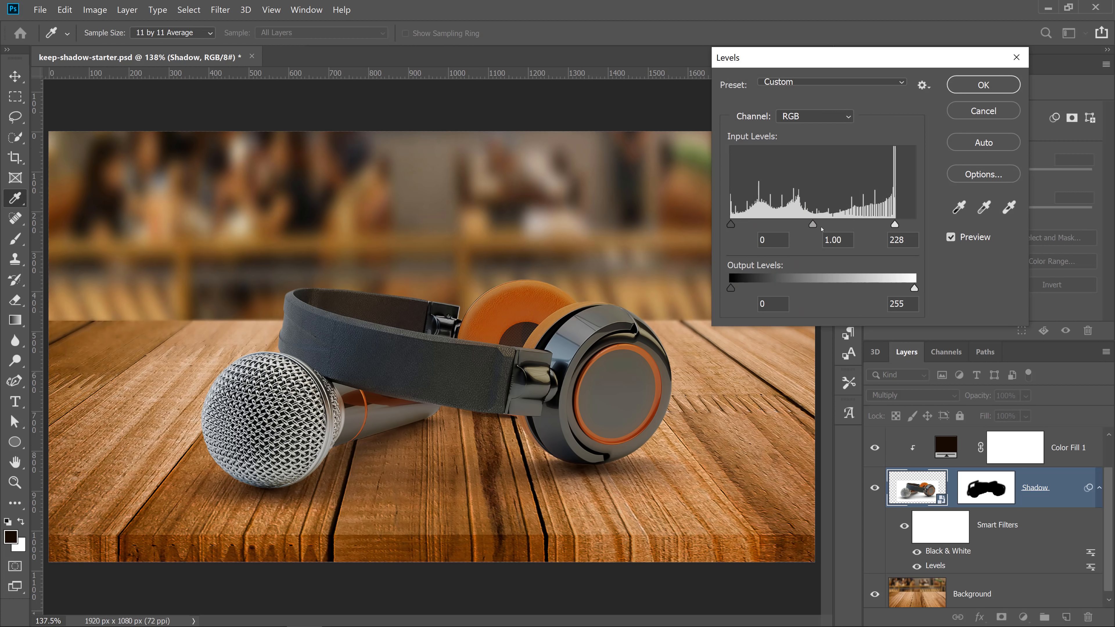
mouse_move(814, 226)
mouse_down()
mouse_move(831, 226)
mouse_move(793, 228)
mouse_move(808, 227)
mouse_up()
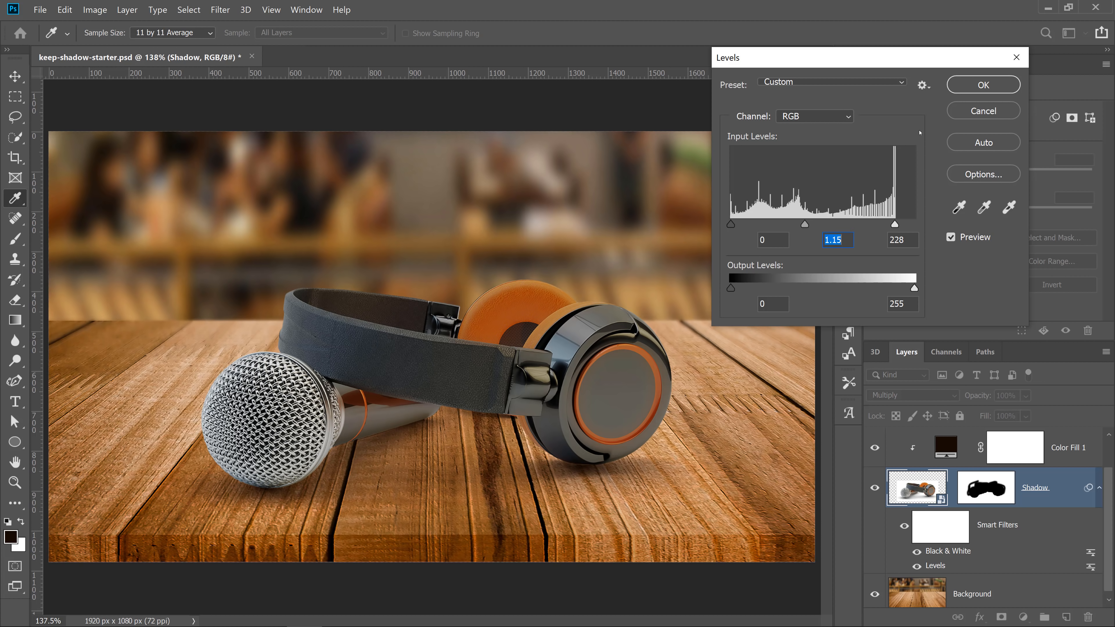
click(981, 85)
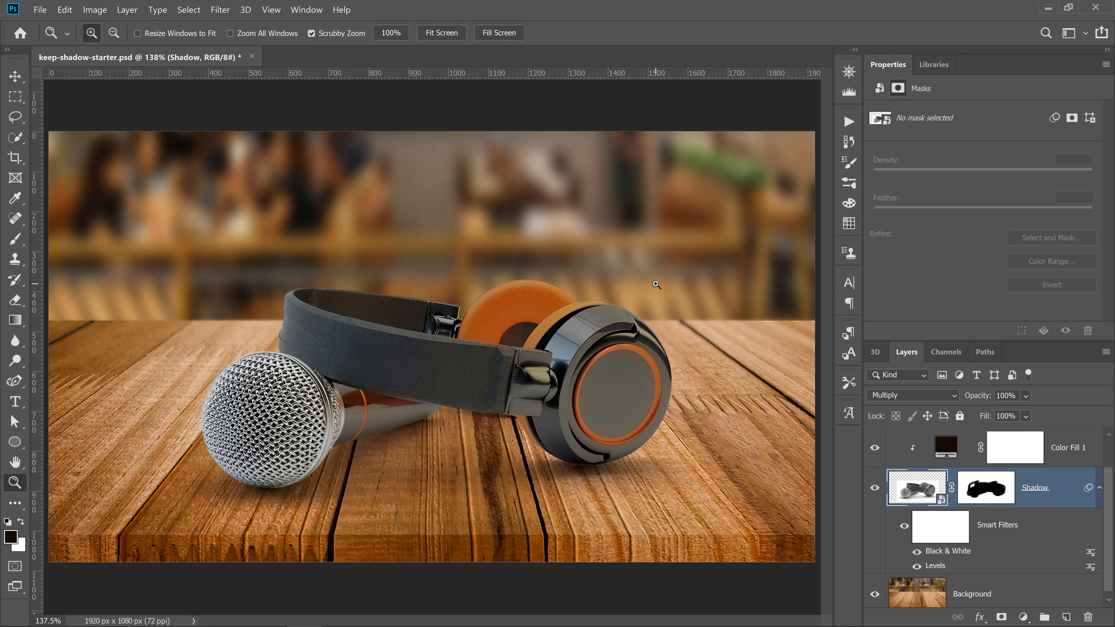